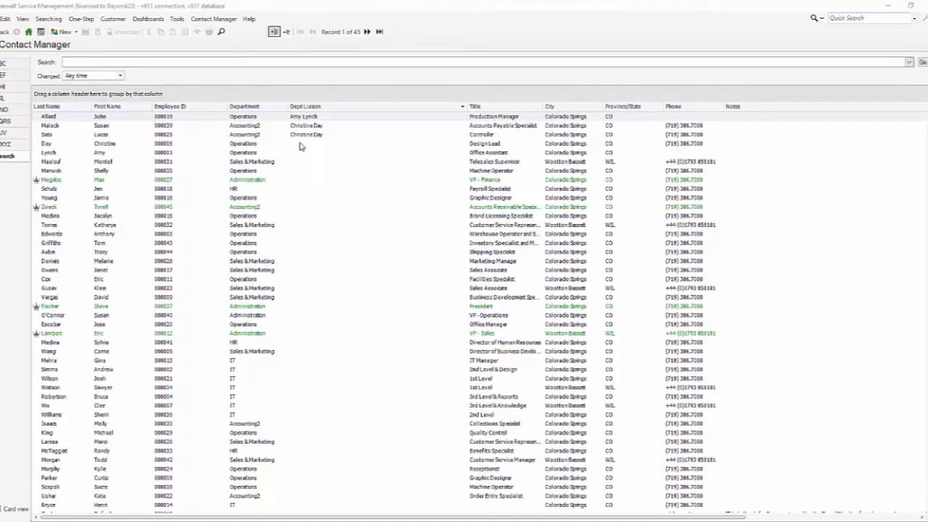
# - Sort the contact list by department and examine the department and liaison values of the Accounting2 records
pyautogui.click(255, 108)
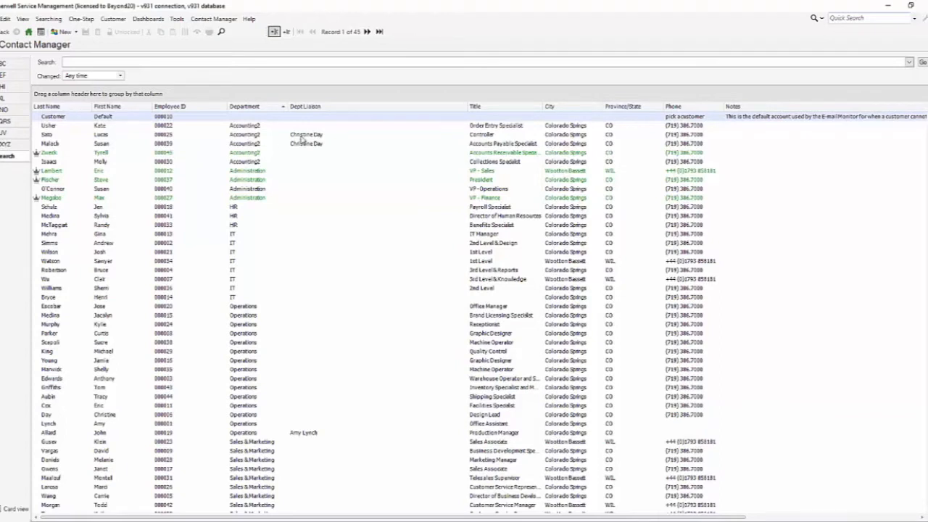
pyautogui.click(254, 127)
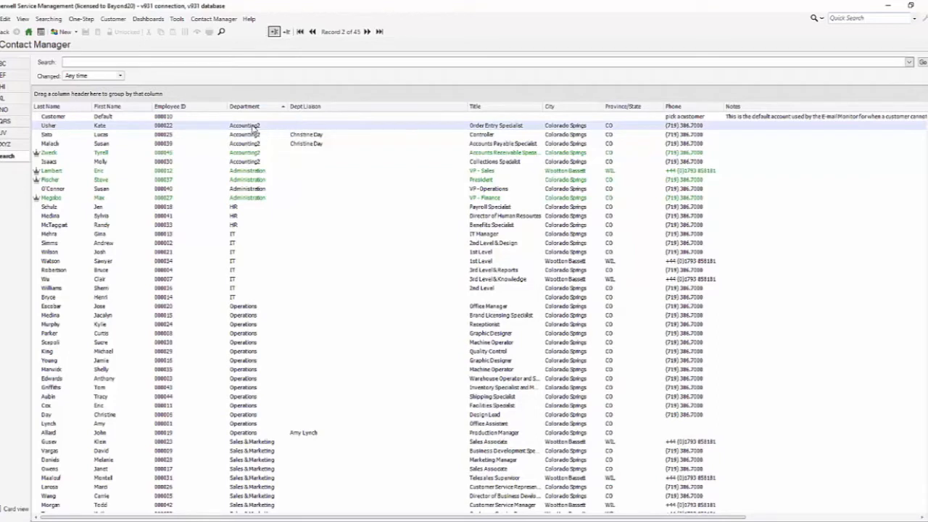
pyautogui.click(254, 163)
pyautogui.click(254, 153)
pyautogui.click(252, 144)
pyautogui.click(251, 135)
pyautogui.click(252, 128)
# - In Table Management, rename the Accounting2 department record to Accounting and save it
pyautogui.click(177, 19)
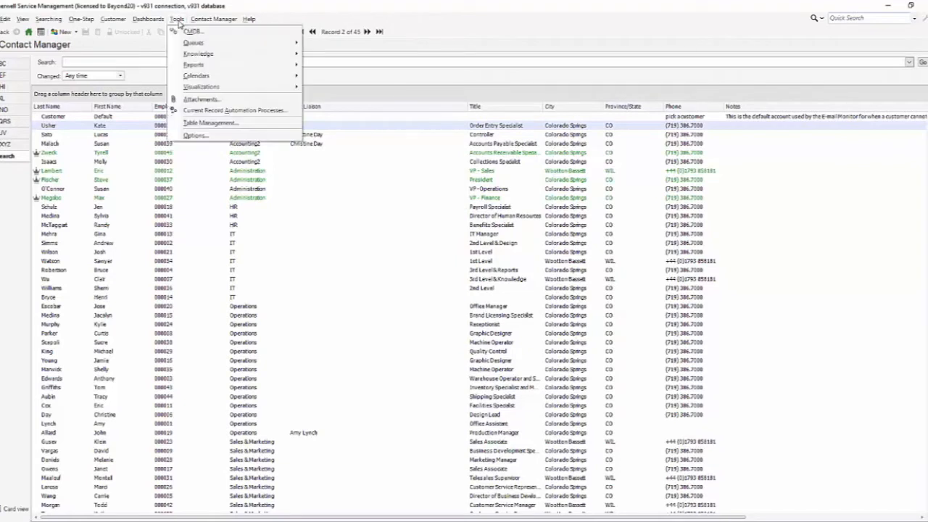
pyautogui.click(238, 123)
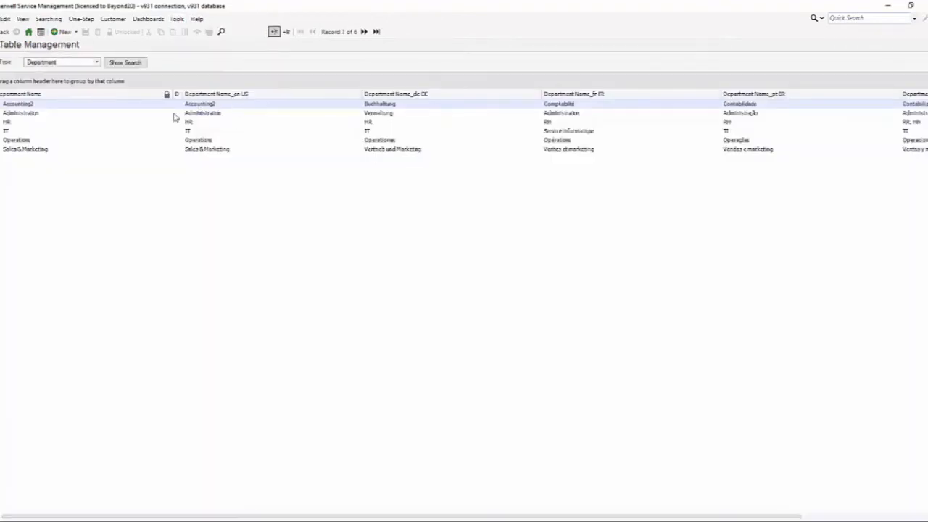
pyautogui.doubleClick(66, 107)
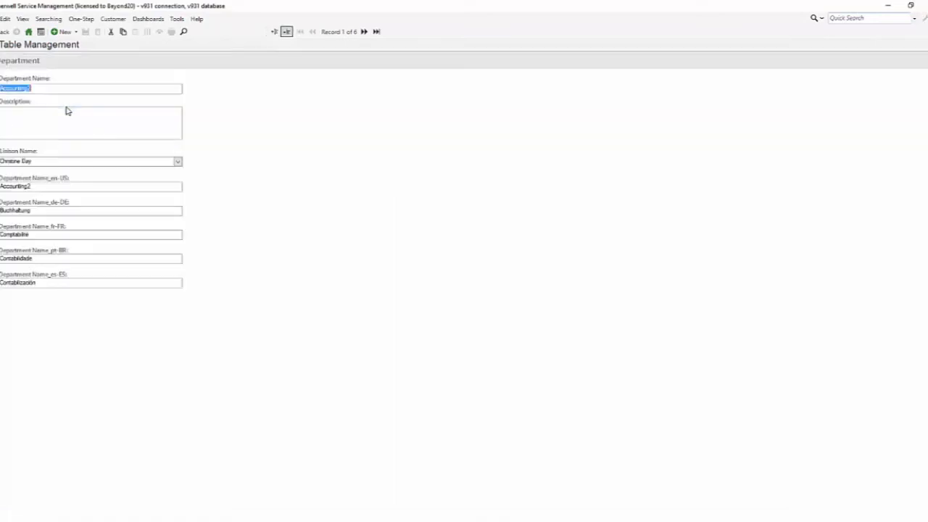
pyautogui.click(60, 89)
pyautogui.press('BackSpace')
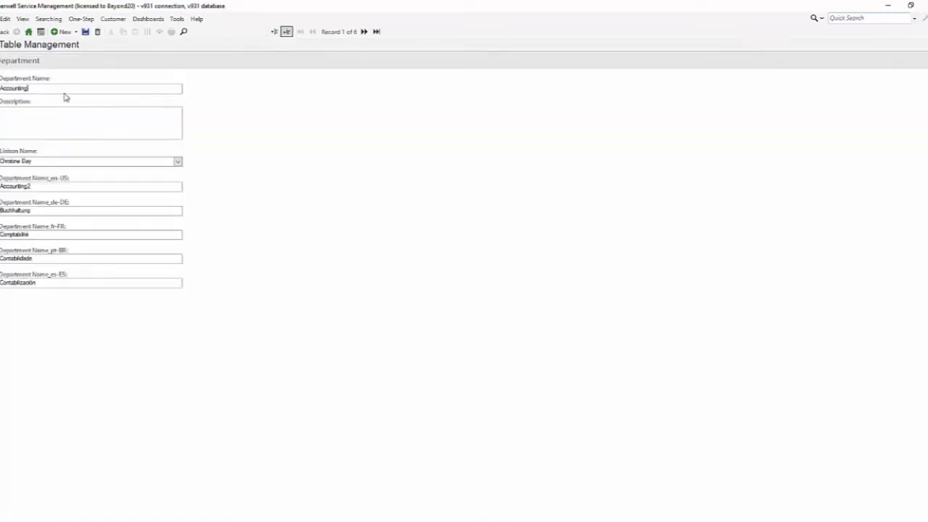
pyautogui.click(85, 32)
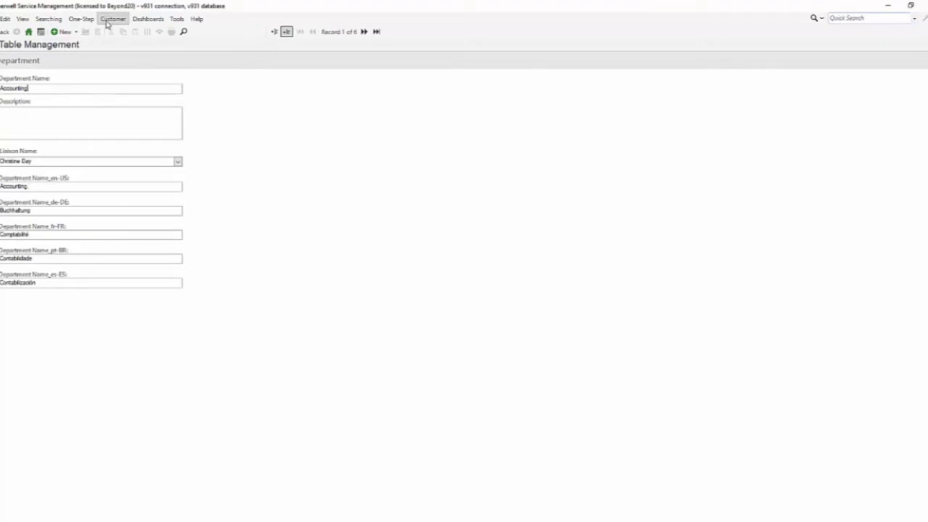
# - List all customers in Contact Manager, ordered by department, to check the renamed department
pyautogui.click(112, 19)
pyautogui.click(130, 31)
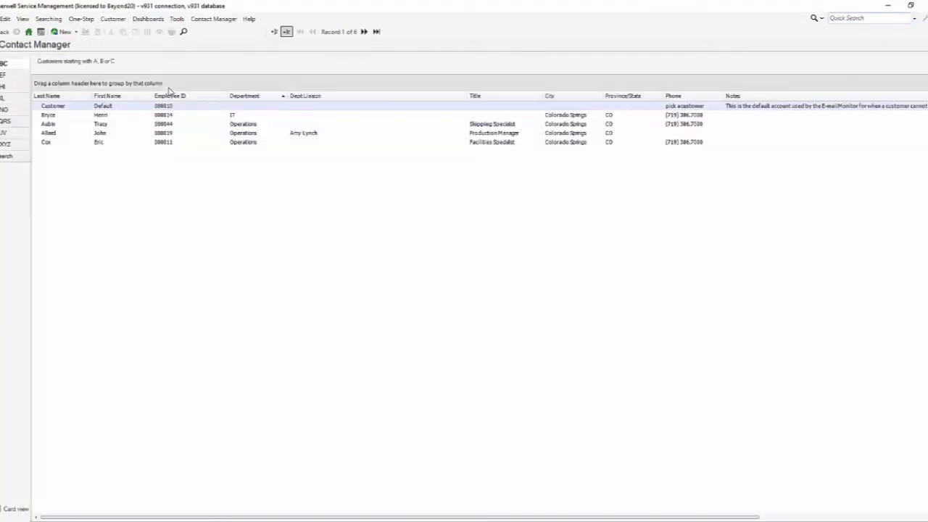
pyautogui.click(8, 158)
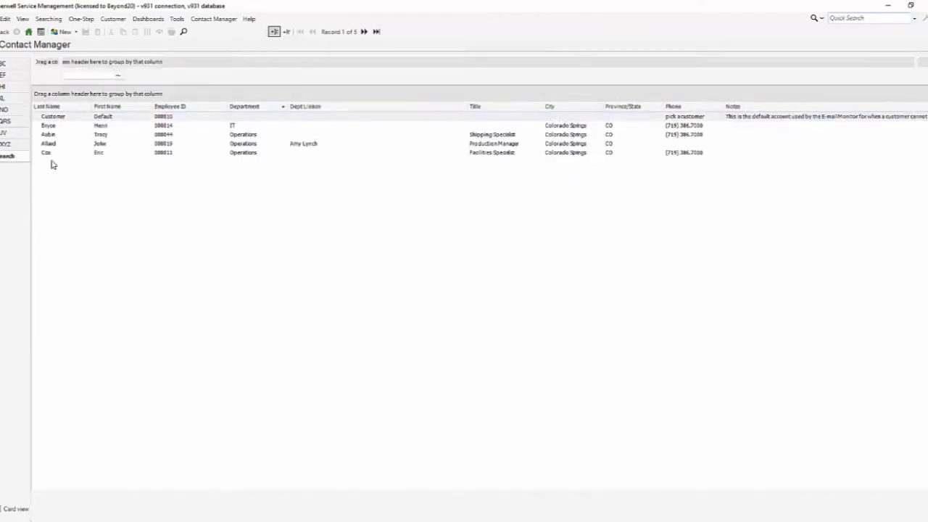
pyautogui.click(922, 63)
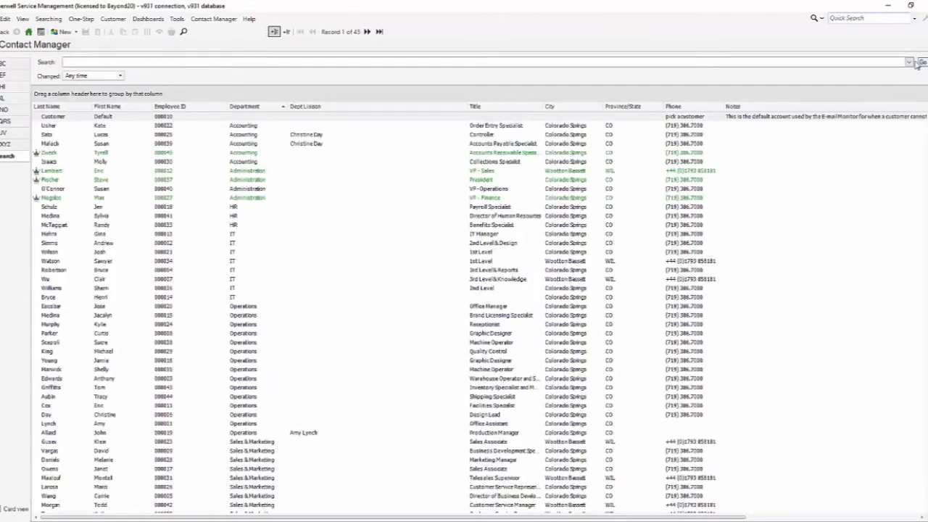
pyautogui.click(248, 108)
pyautogui.click(248, 108)
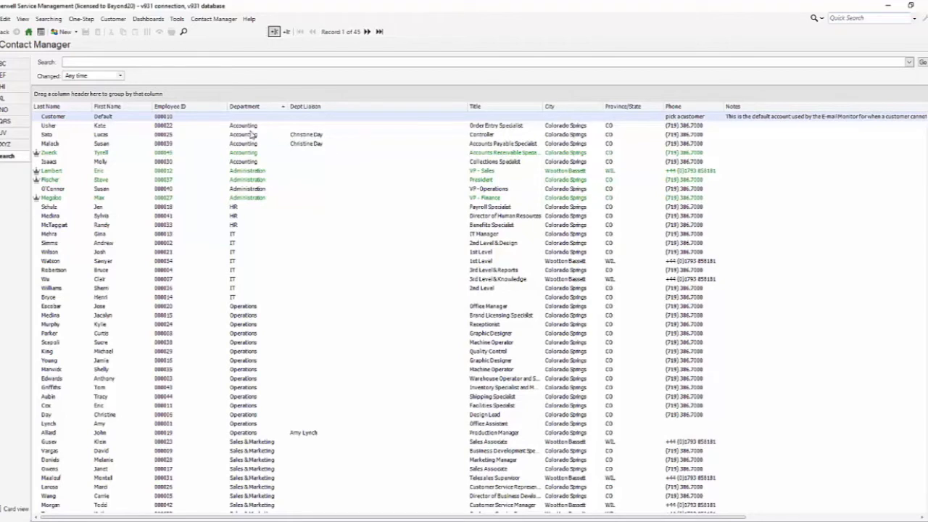
# - In Table Management, assign a different employee as the Accounting department's liaison and save the record
pyautogui.click(176, 19)
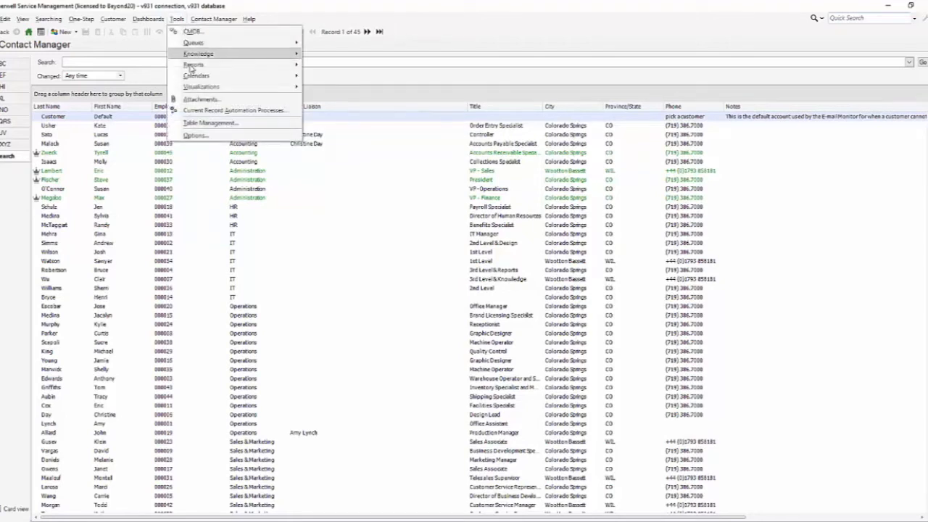
pyautogui.click(220, 122)
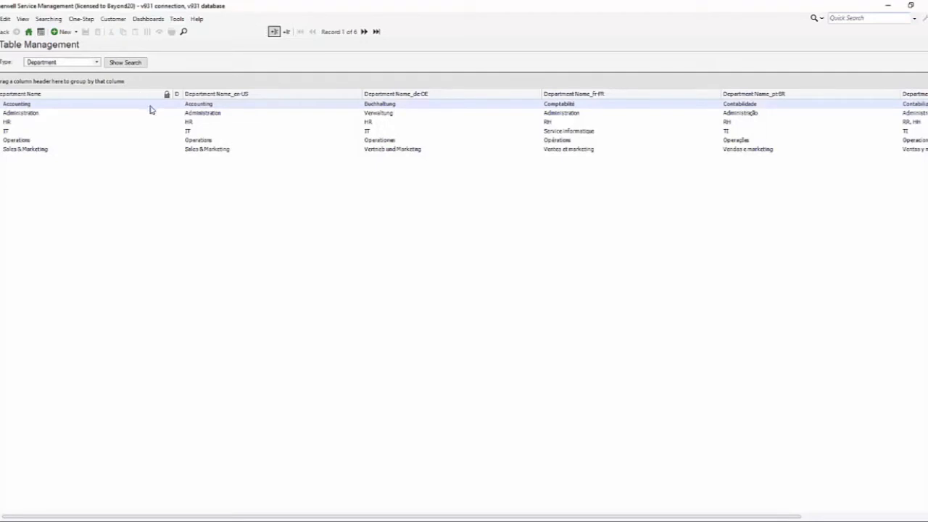
pyautogui.doubleClick(194, 107)
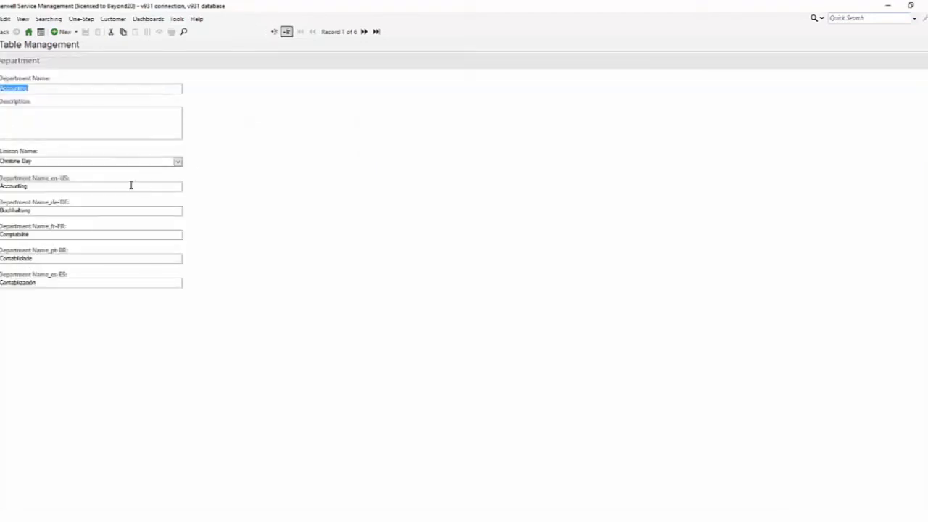
pyautogui.click(179, 162)
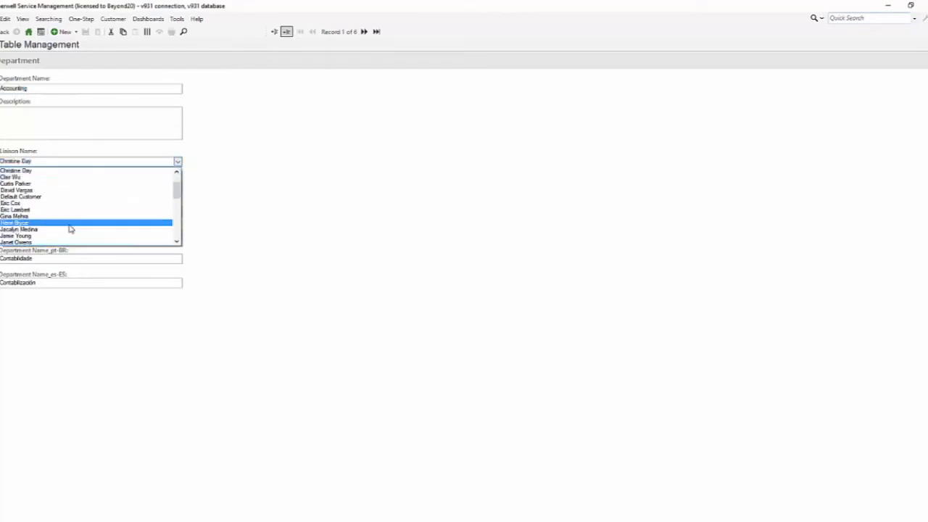
pyautogui.click(69, 224)
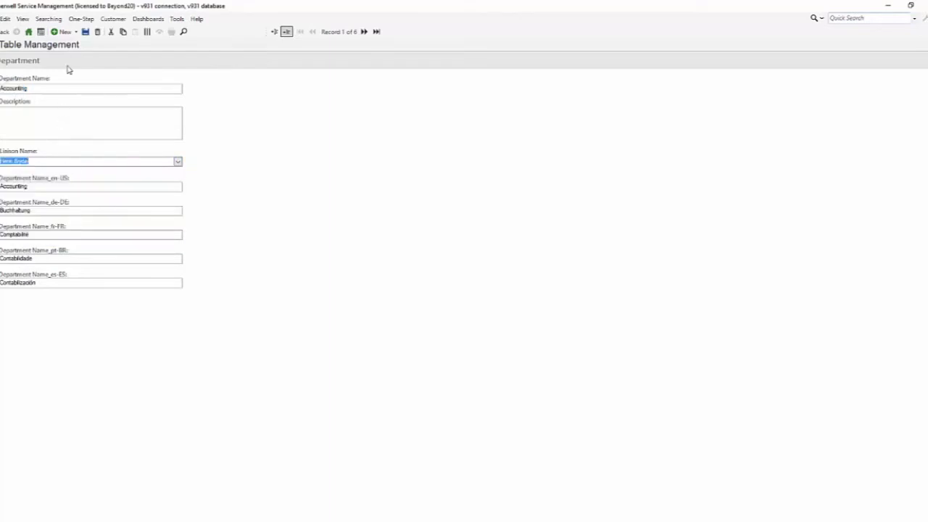
pyautogui.click(86, 32)
# - Search for all customers in Contact Manager to check the Dept Liaison values of the Accounting contacts
pyautogui.click(112, 19)
pyautogui.click(135, 31)
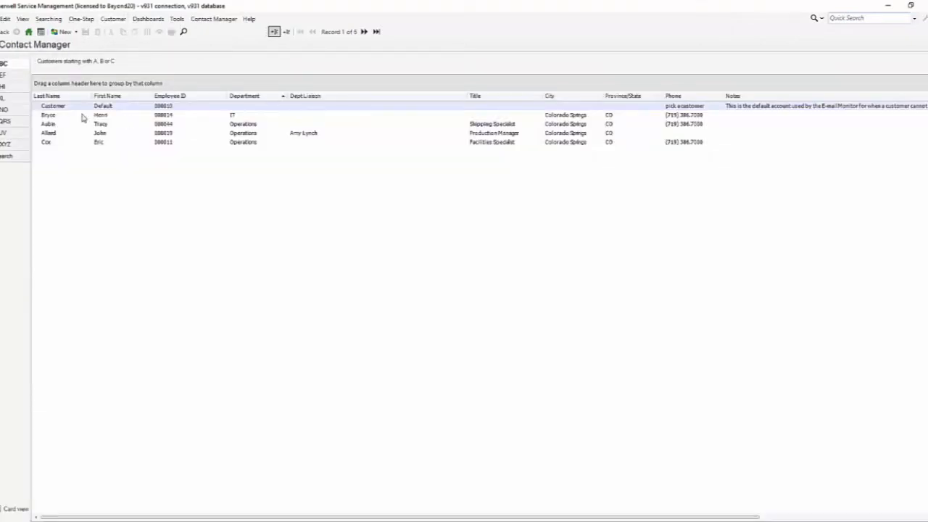
pyautogui.click(6, 158)
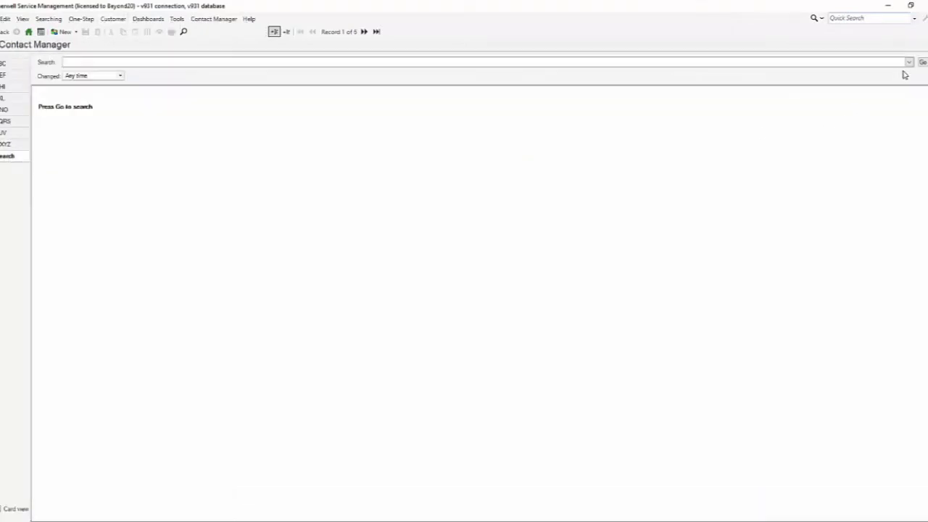
pyautogui.click(922, 64)
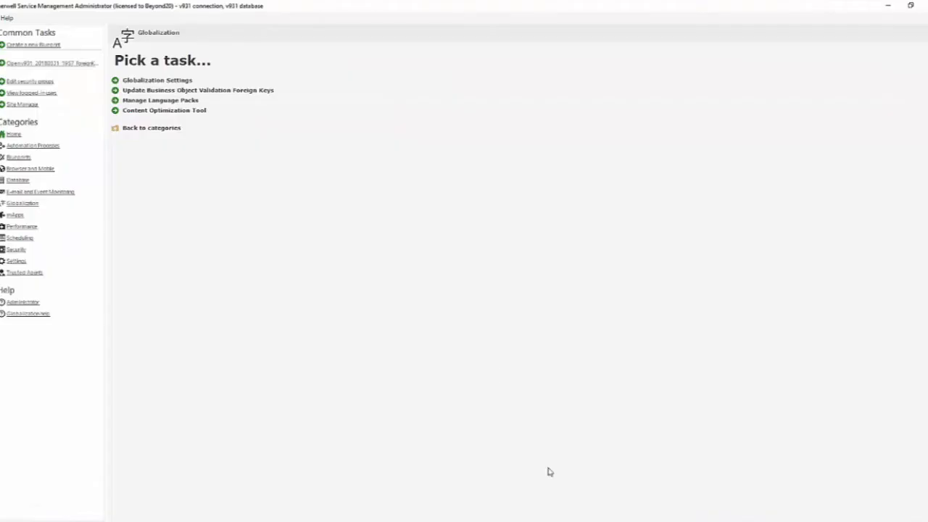
# - Switch to Cherwell Service Management Administrator, open the ForeignKeysVideo blueprint and edit the form of the Department lookup table
pyautogui.click(37, 64)
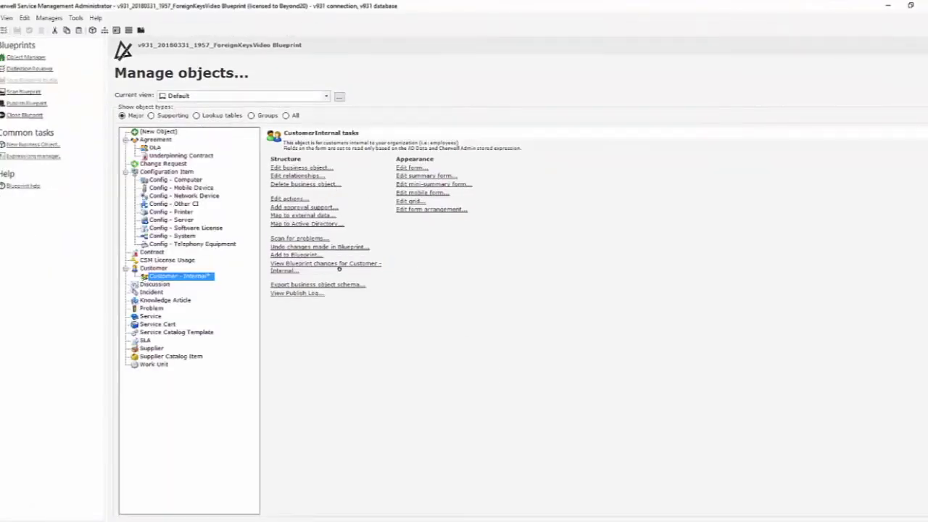
pyautogui.click(200, 117)
pyautogui.scroll(-3, 198, 330)
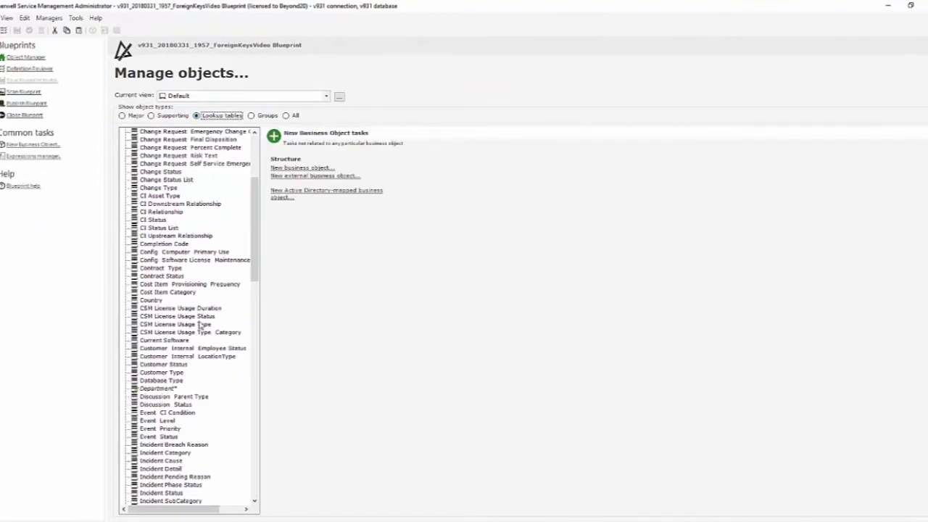
pyautogui.click(174, 389)
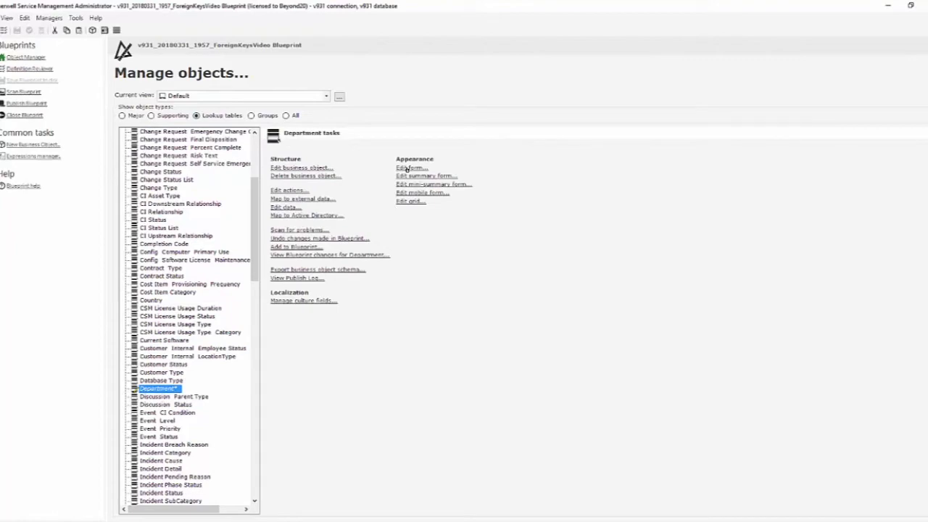
pyautogui.click(407, 168)
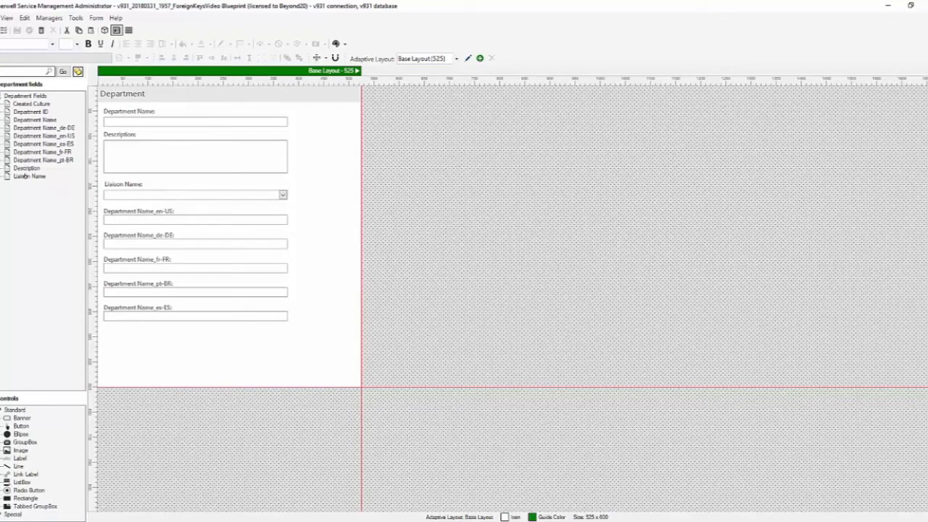
# - Review the Liaison Name field's validation and foreign key settings on the Department form, closing its properties without changes
pyautogui.rightClick(185, 194)
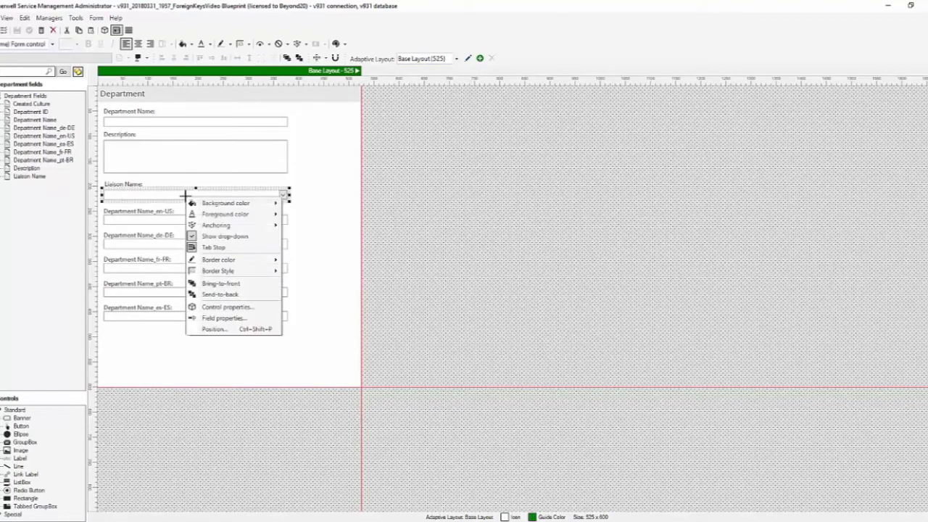
pyautogui.click(232, 317)
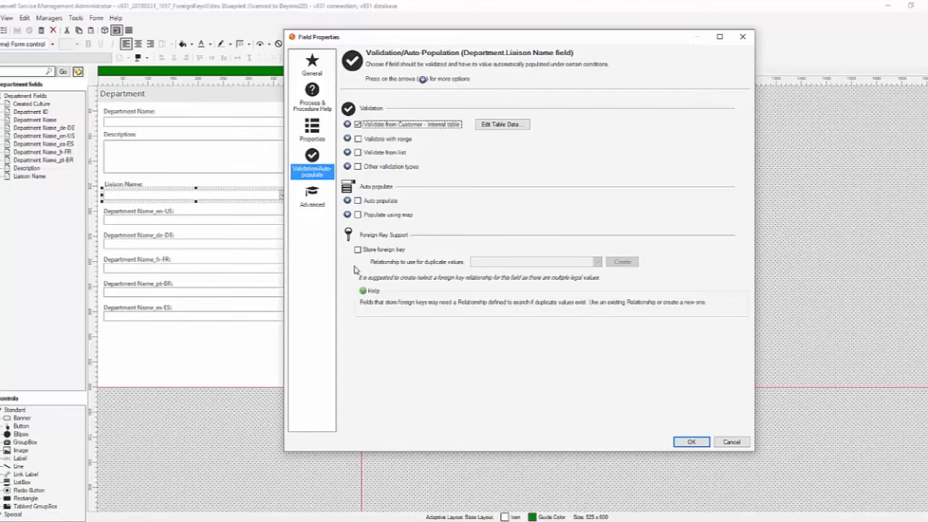
pyautogui.click(737, 445)
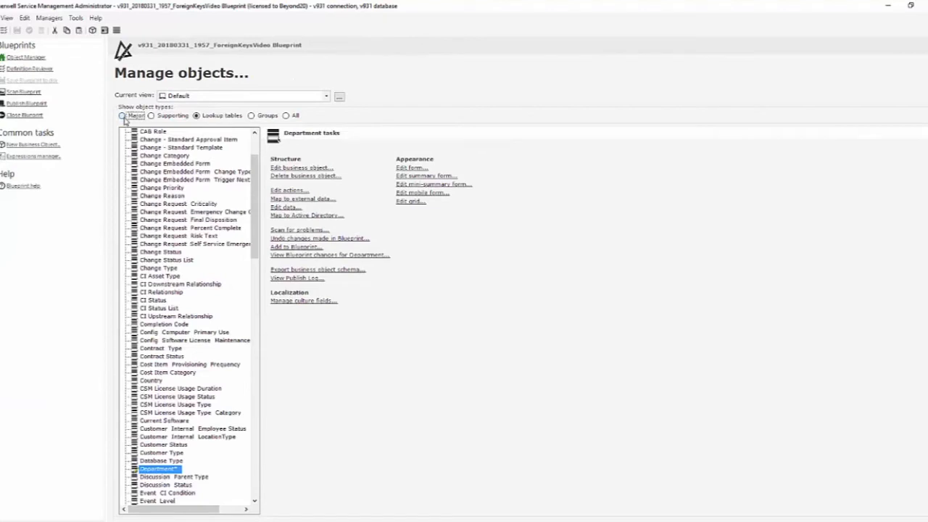
# - Open the form of the Customer - Internal major object for editing
pyautogui.click(123, 116)
pyautogui.click(160, 277)
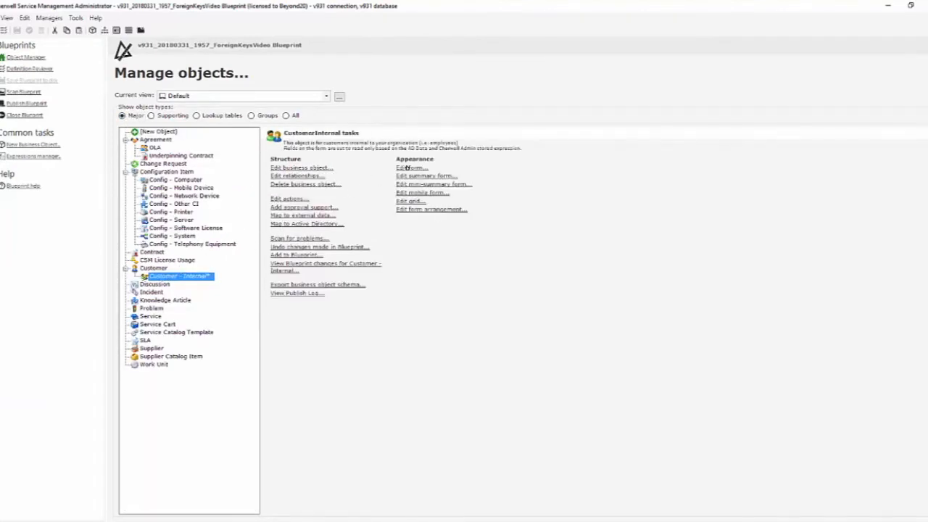
pyautogui.click(407, 167)
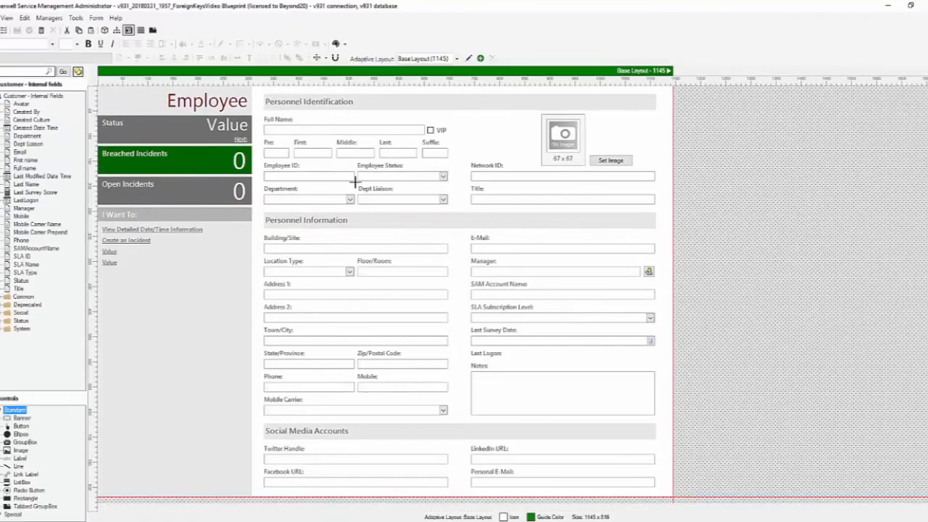
# - Examine the Department field's properties, table validation details and foreign key support on the Employee form, then dismiss the dialog
pyautogui.rightClick(321, 201)
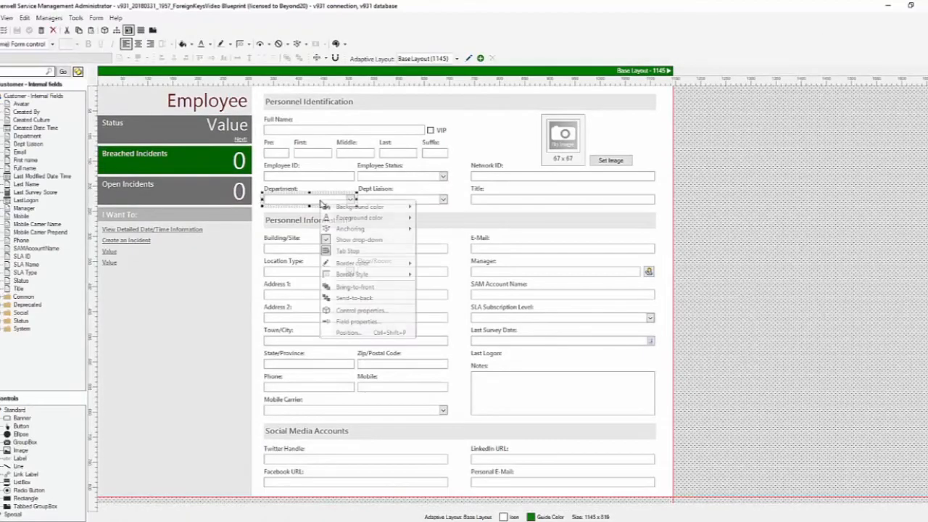
pyautogui.click(349, 322)
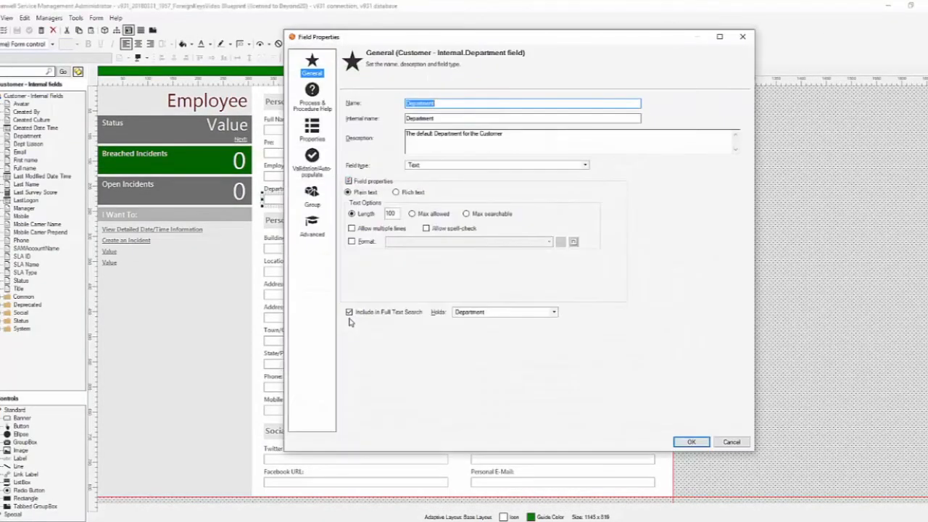
pyautogui.click(312, 136)
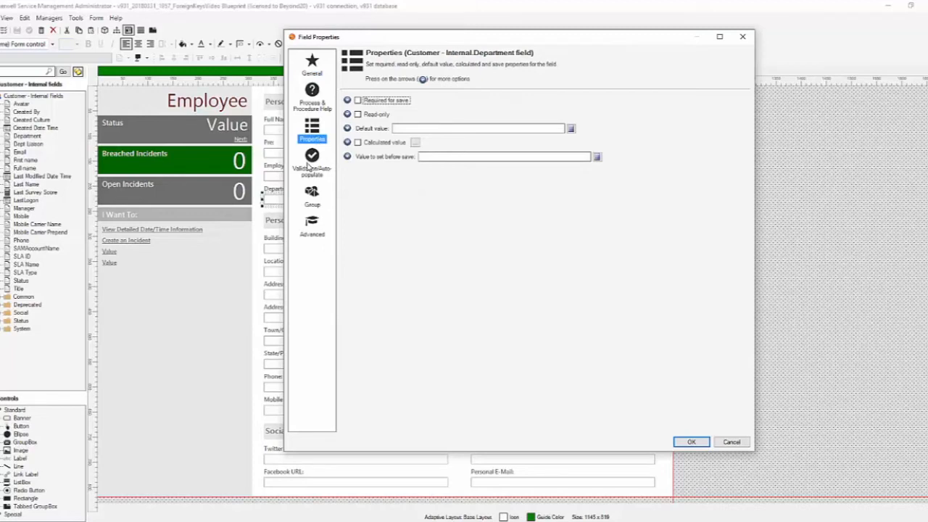
pyautogui.click(309, 167)
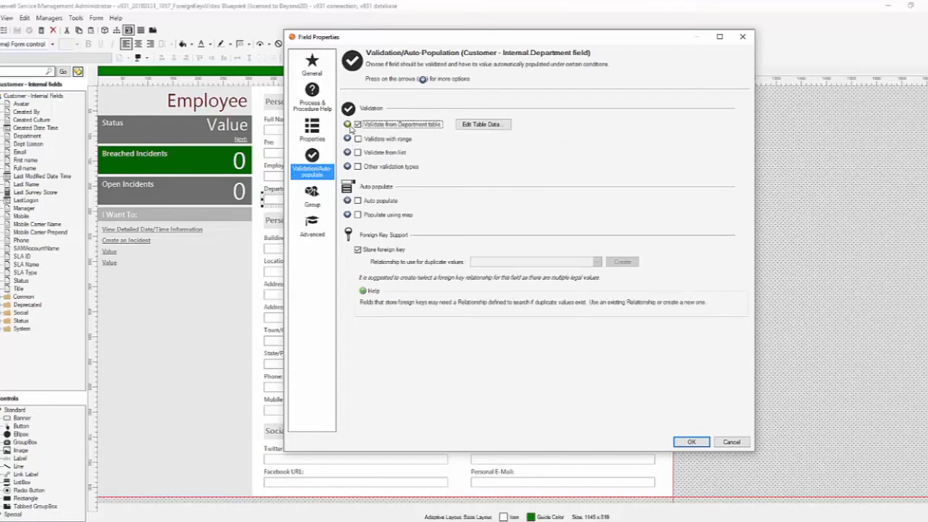
pyautogui.click(348, 125)
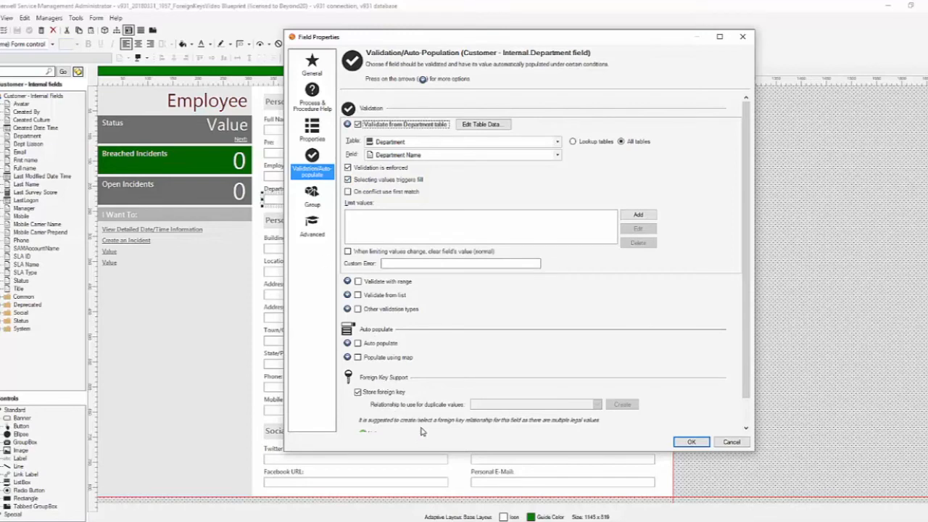
pyautogui.click(731, 444)
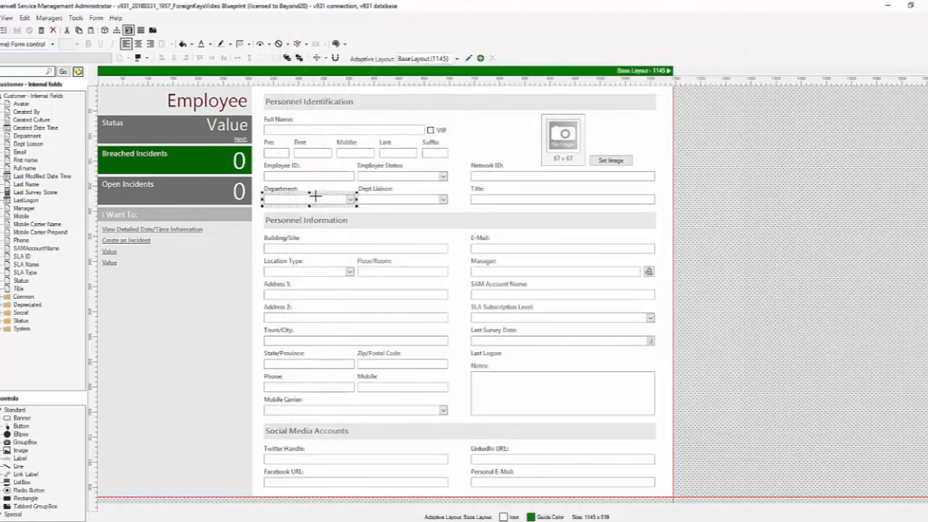
# - Review the Dept Liaison field's table validation, auto-populate and foreign key settings on the Employee form, closing its properties without saving
pyautogui.rightClick(374, 198)
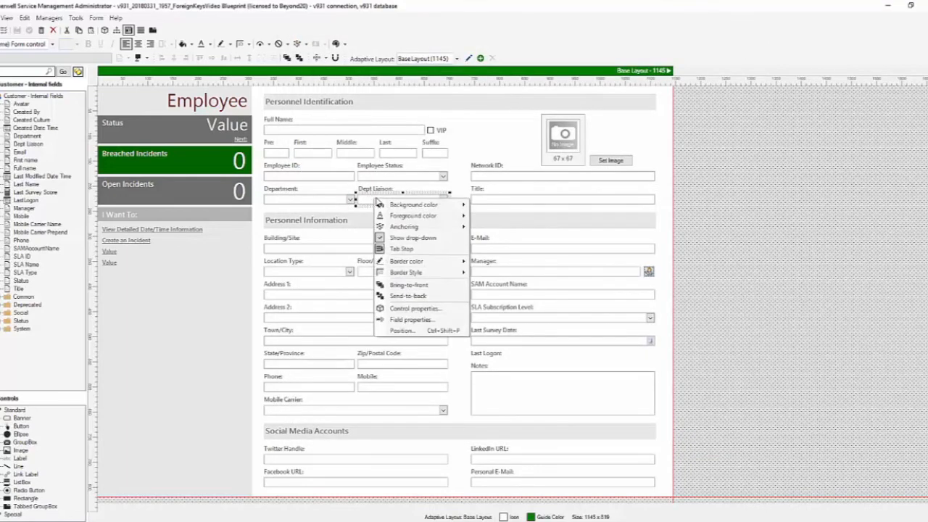
pyautogui.click(409, 321)
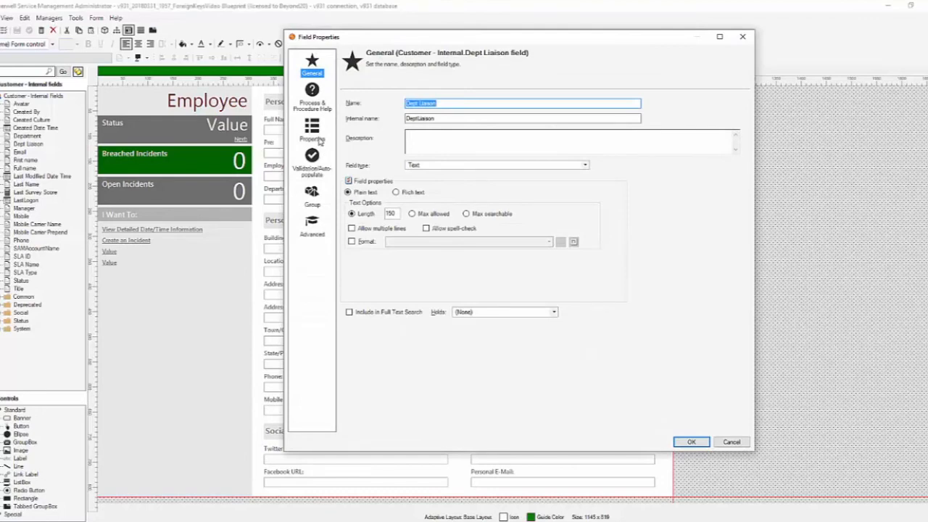
pyautogui.click(311, 161)
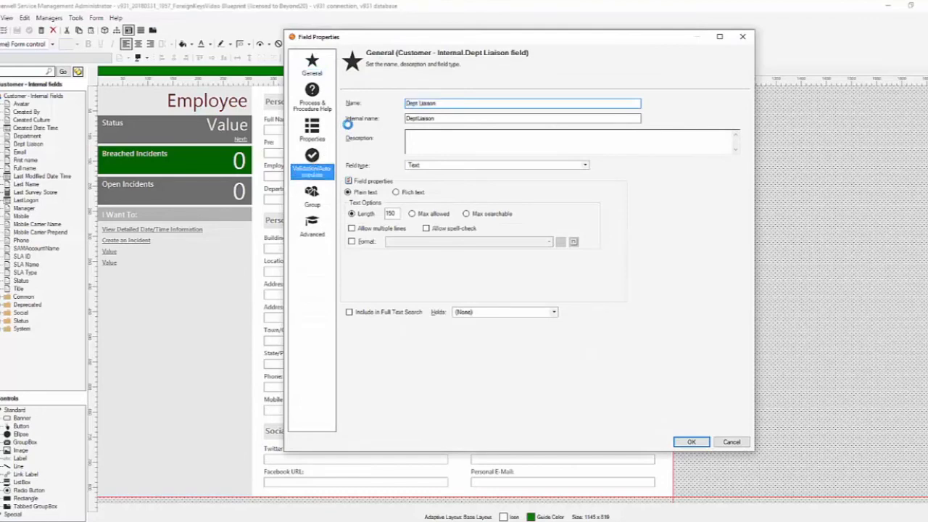
pyautogui.click(348, 125)
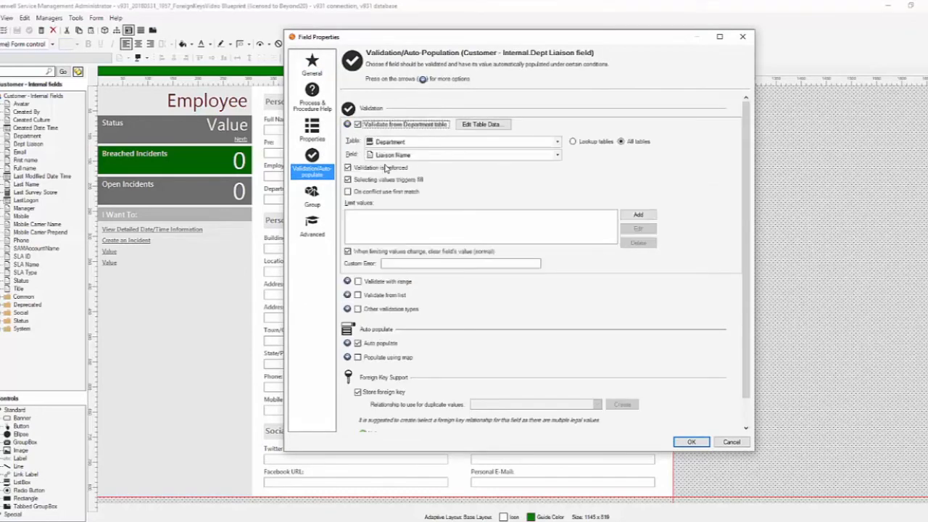
pyautogui.click(347, 342)
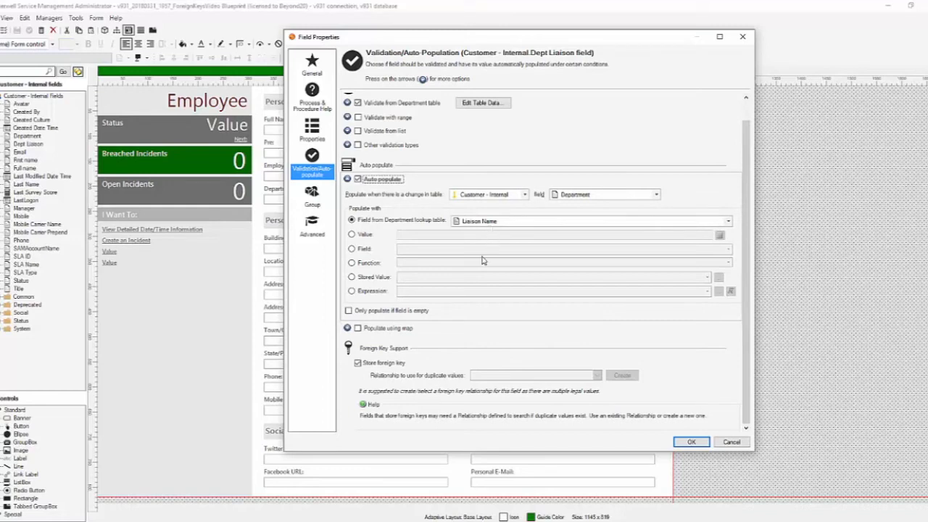
pyautogui.click(365, 367)
pyautogui.click(731, 442)
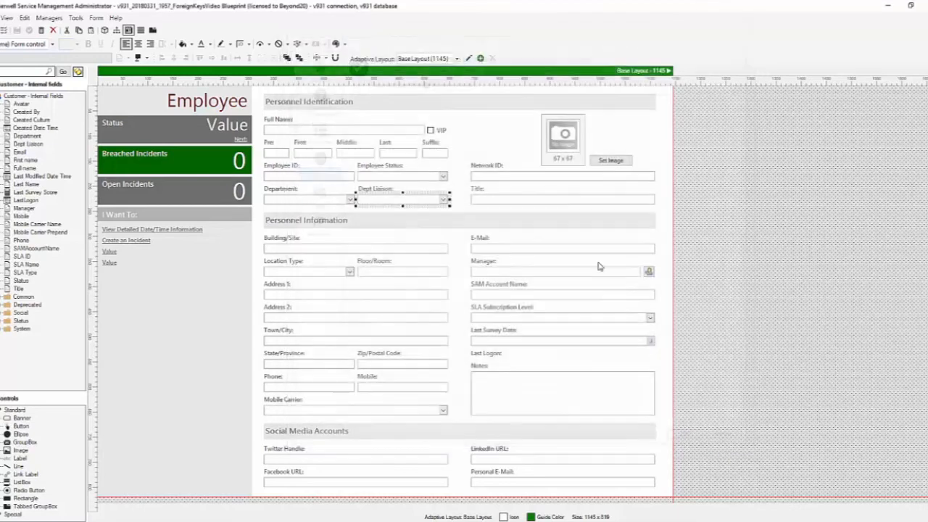
# - Open the Customer - Internal relationships and inspect the database options of the Customer links to Status relationship
pyautogui.click(116, 31)
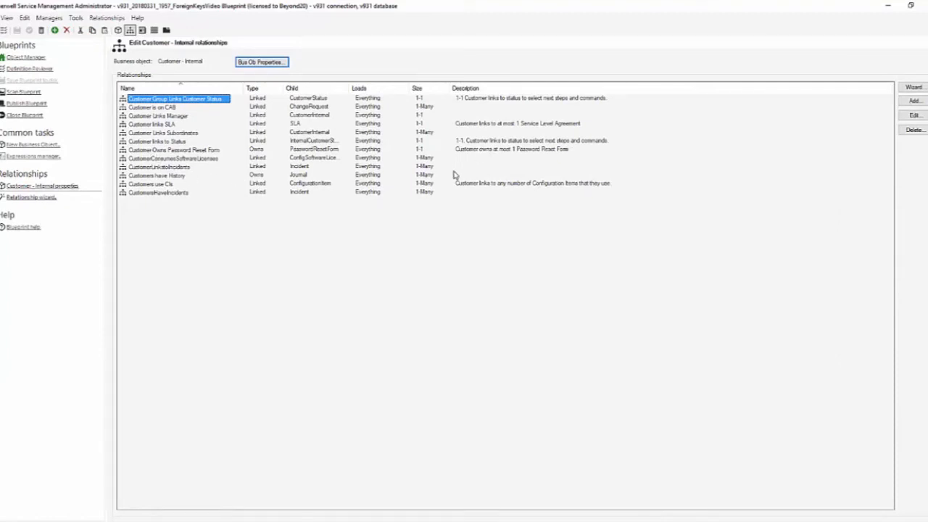
pyautogui.rightClick(163, 144)
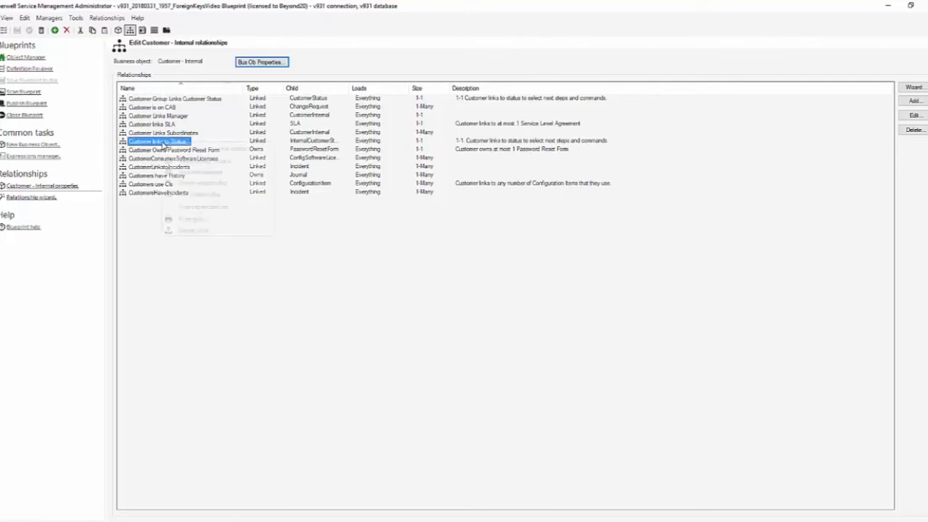
pyautogui.click(195, 194)
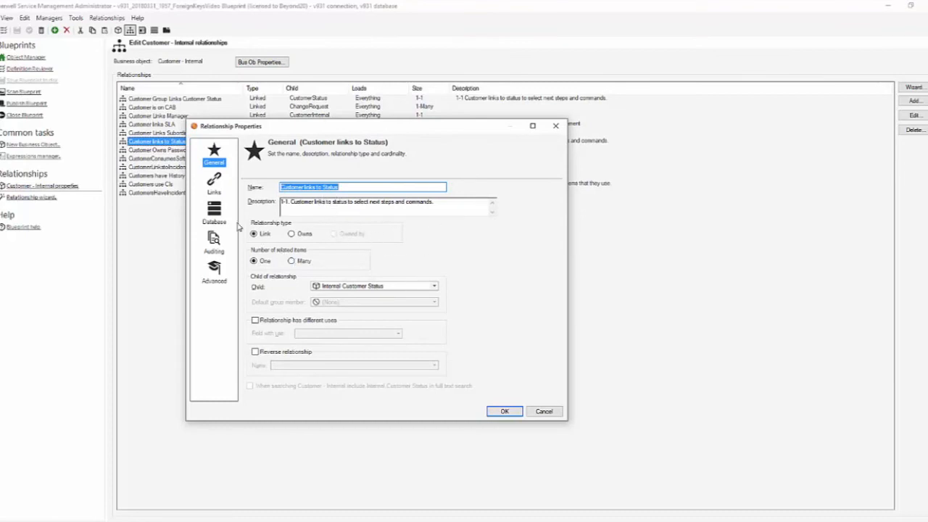
pyautogui.click(214, 214)
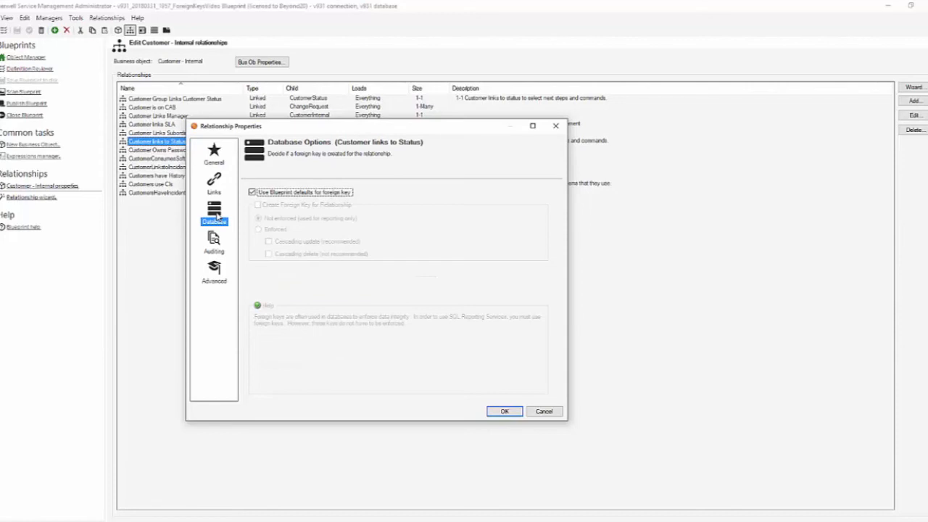
# - Try replacing the blueprint defaults with an enforced foreign key for the Customer links to Status relationship, and discard the changes
pyautogui.click(267, 196)
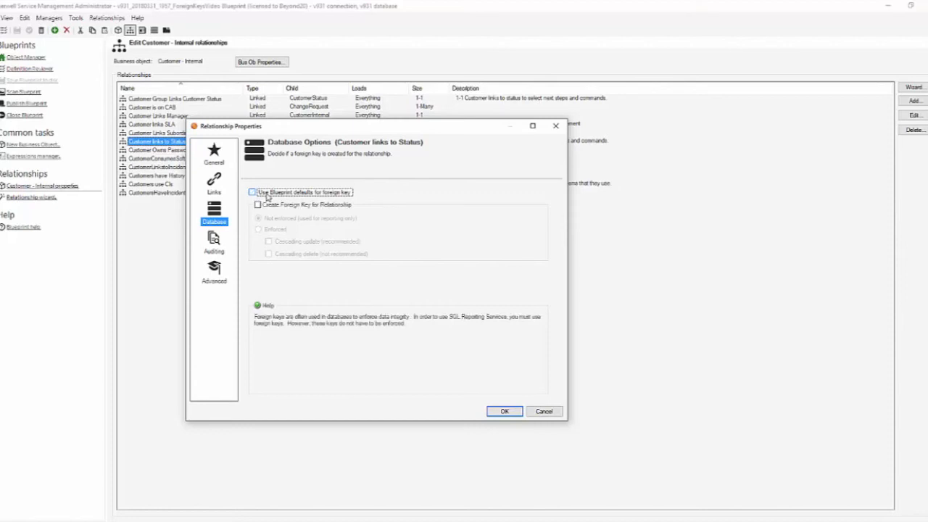
pyautogui.click(271, 207)
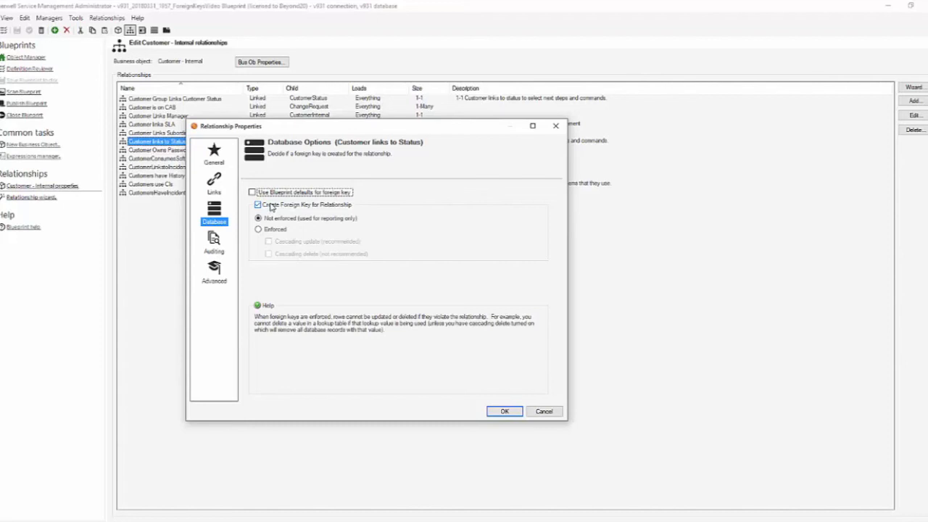
pyautogui.click(276, 230)
pyautogui.click(275, 230)
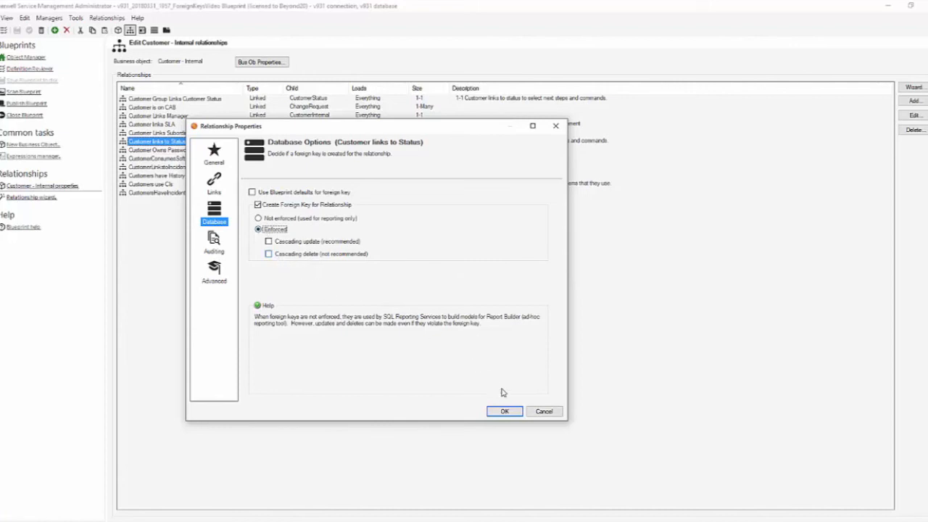
pyautogui.click(537, 411)
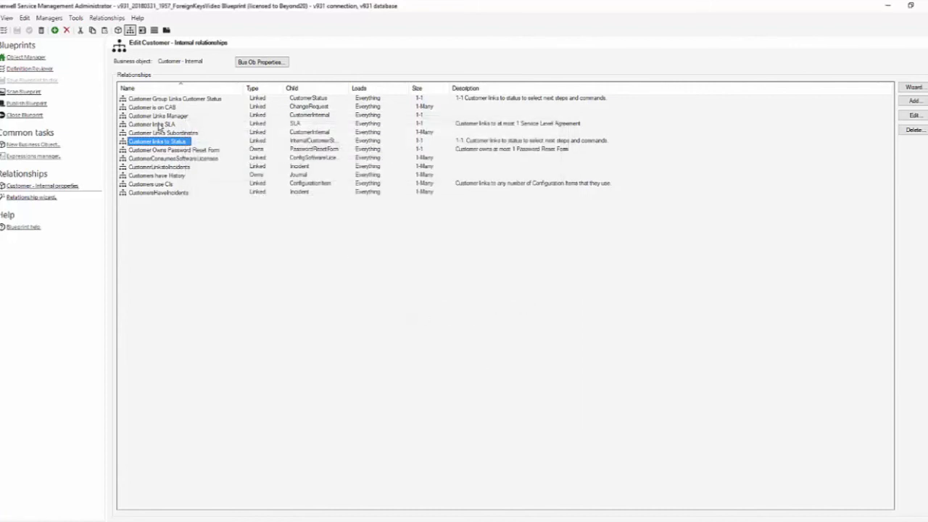